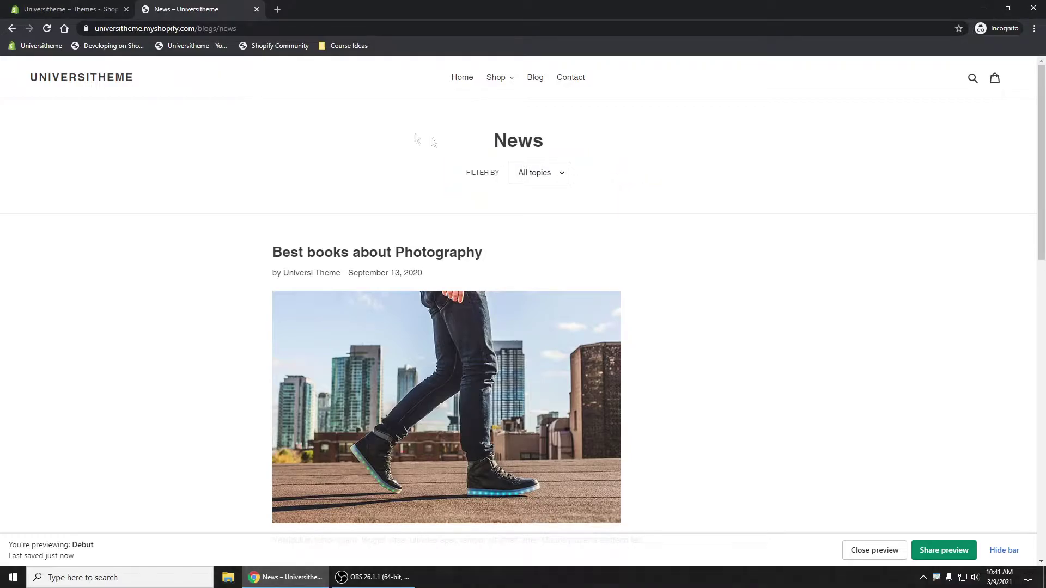
Return to the Shopify admin's Online Store Themes page
click(89, 9)
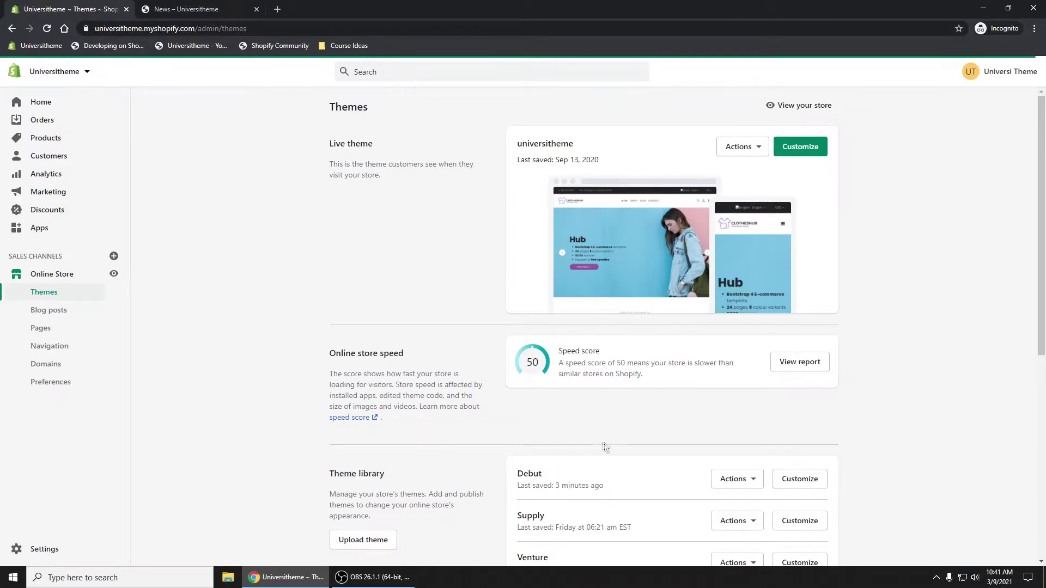
scroll(675, 350, down, 1)
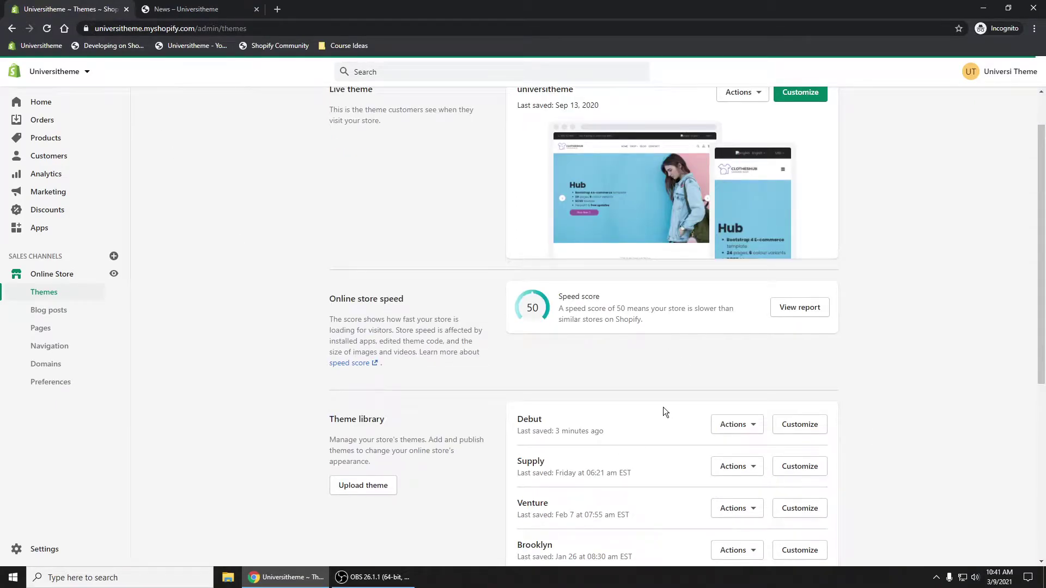
Open the Debut theme's code editor and its blog.liquid template
click(740, 426)
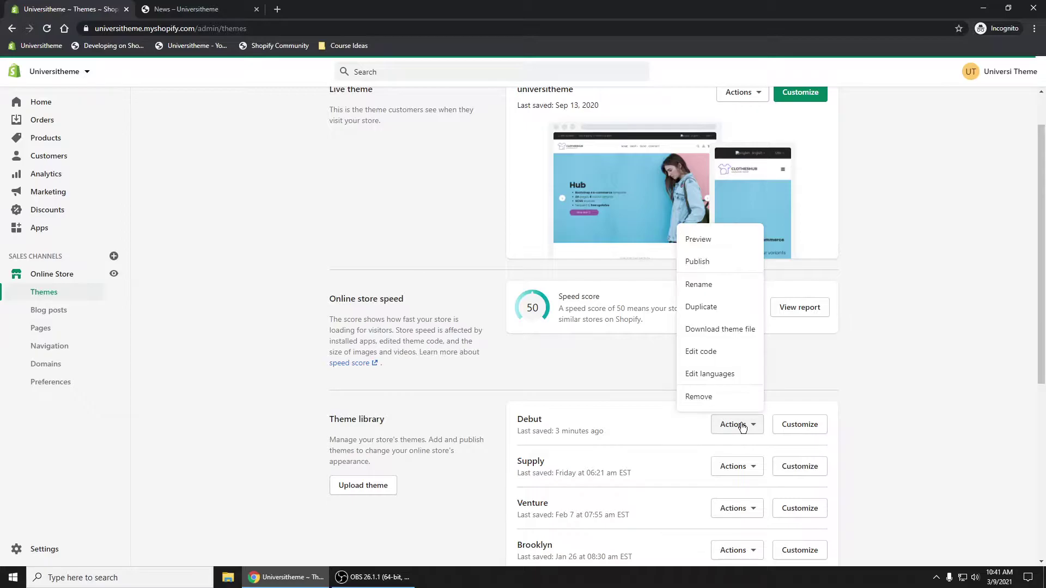
click(707, 357)
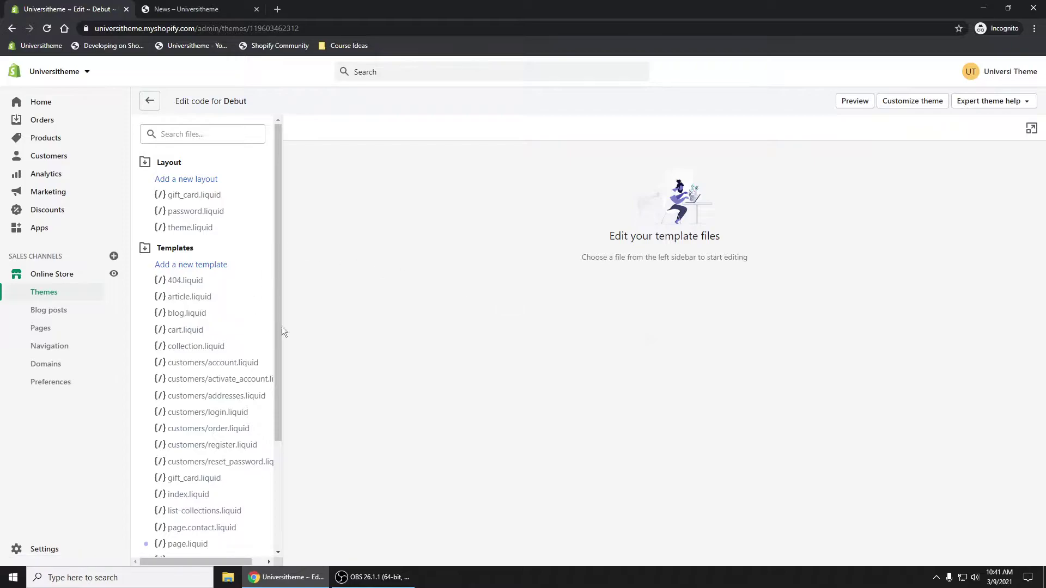
drag(279, 221, 282, 270)
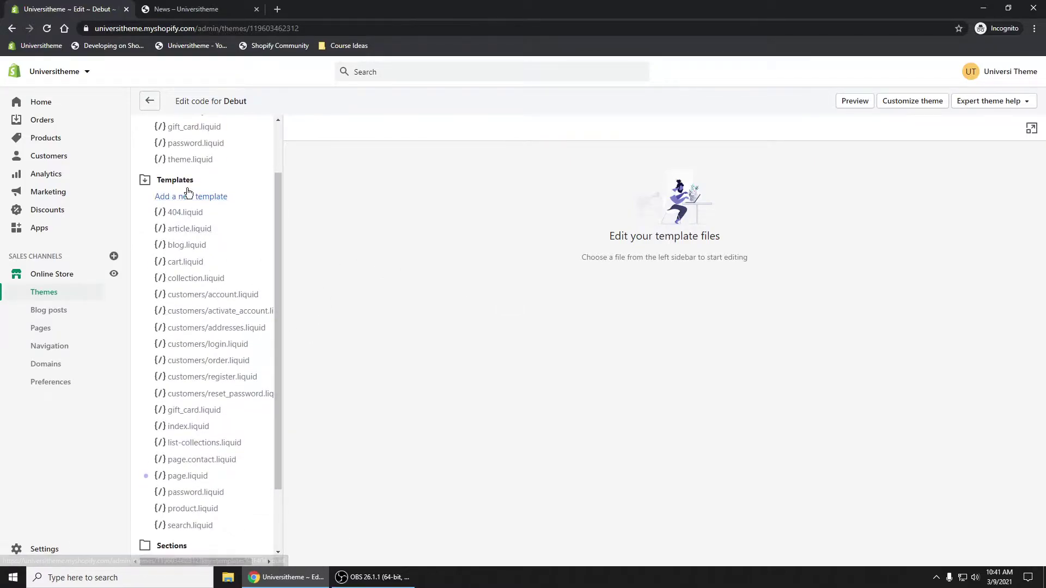
click(199, 252)
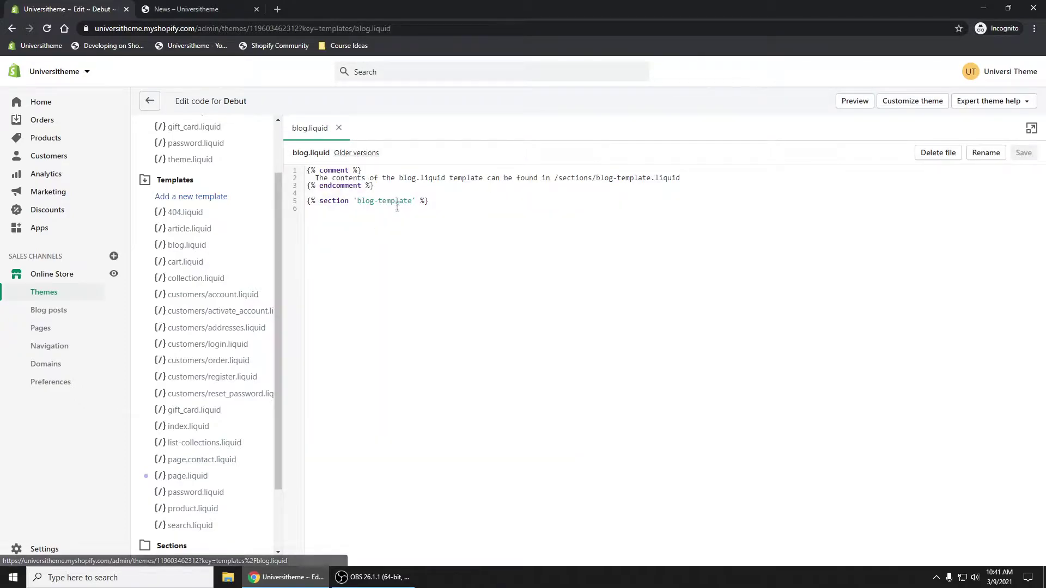
Follow the blog-template section reference and open Sections/blog-template.liquid
drag(355, 200, 413, 200)
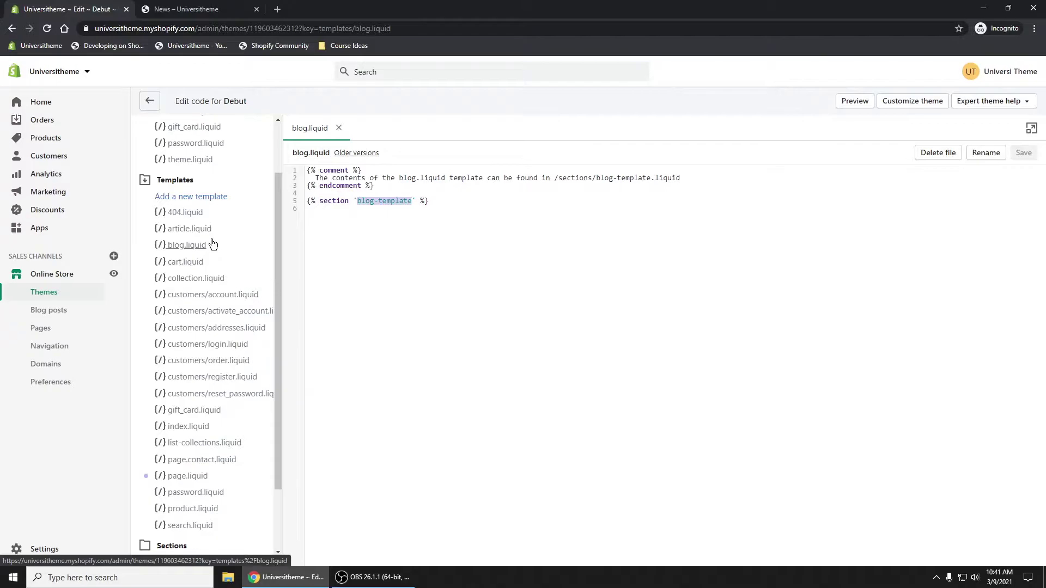
click(191, 181)
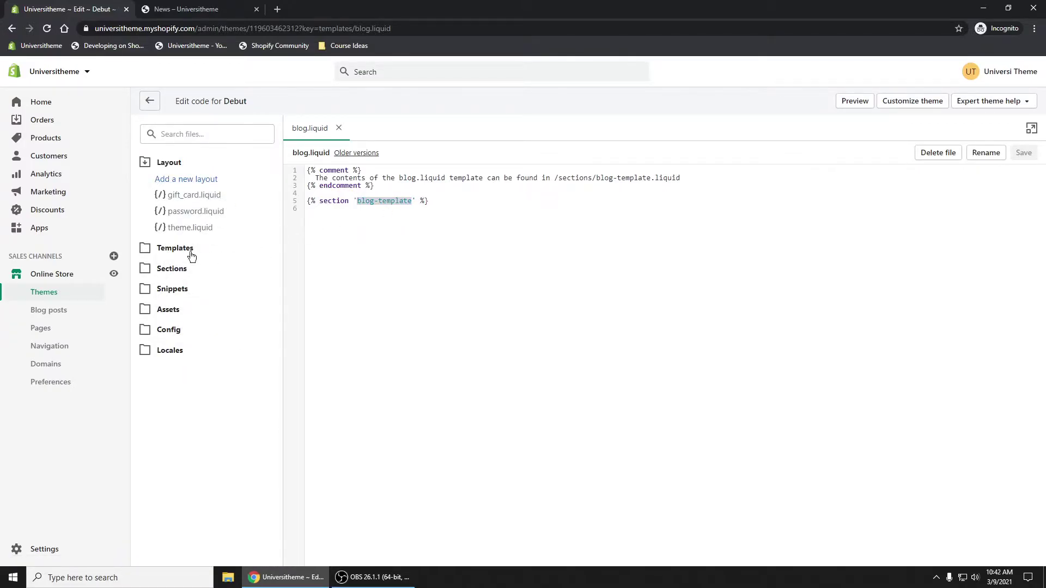
click(174, 273)
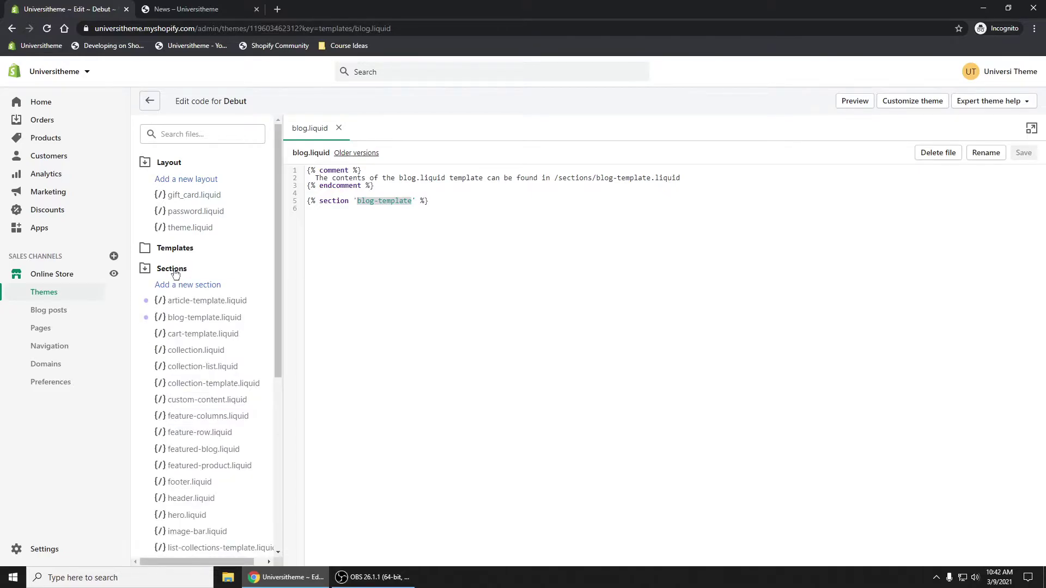
click(192, 319)
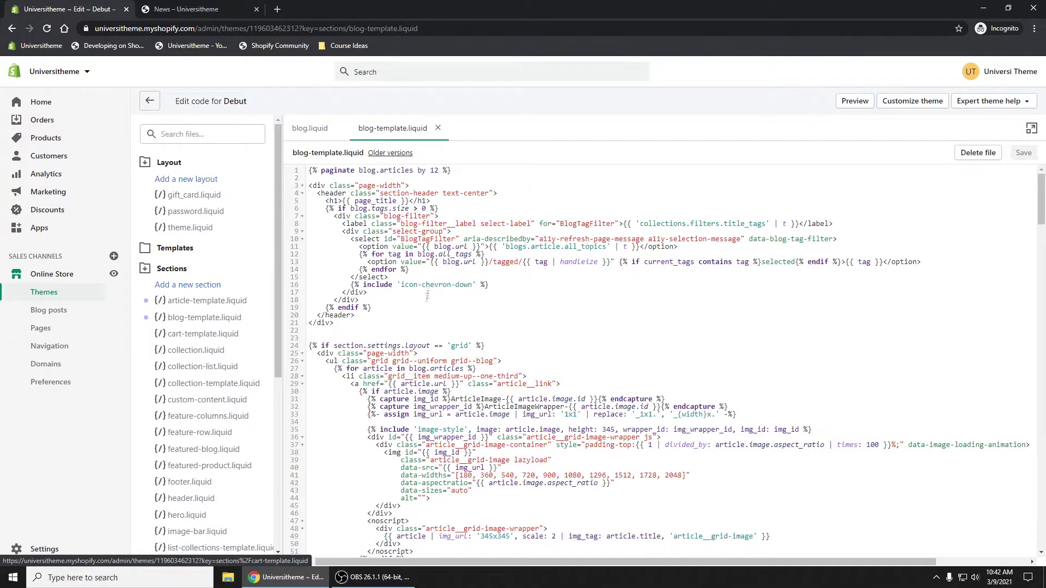
Delete the blog.tags filter block (lines 6–19) from blog-template.liquid and save
mouse_move(373, 307)
mouse_down()
mouse_move(328, 269)
mouse_move(302, 212)
mouse_up()
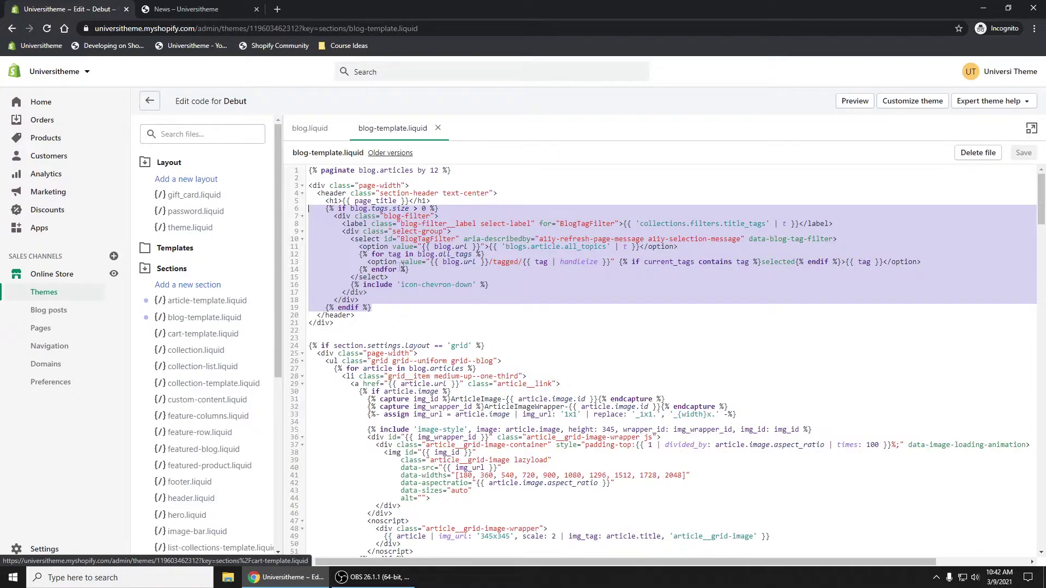
click(315, 194)
drag(315, 193, 398, 319)
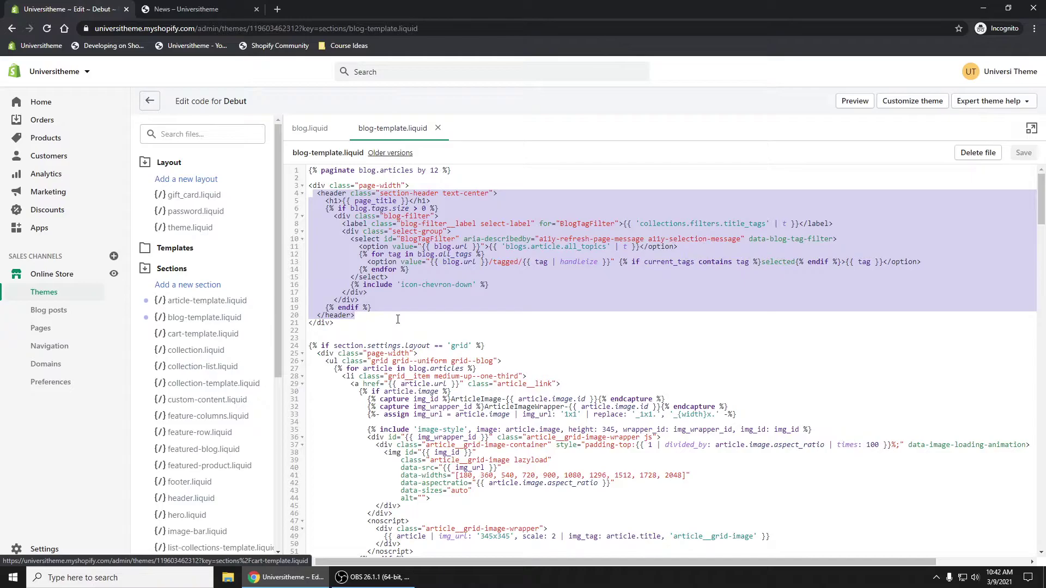
drag(373, 308, 326, 209)
key(ctrl+c)
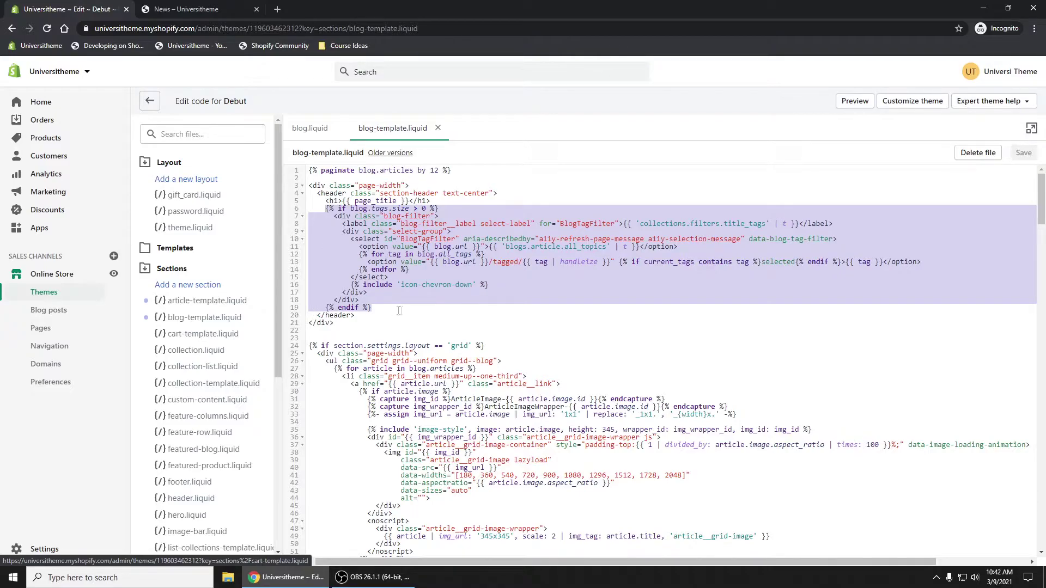
mouse_move(400, 311)
mouse_down()
mouse_move(360, 286)
mouse_move(319, 218)
mouse_move(299, 211)
mouse_up()
key(Delete)
key(ctrl+s)
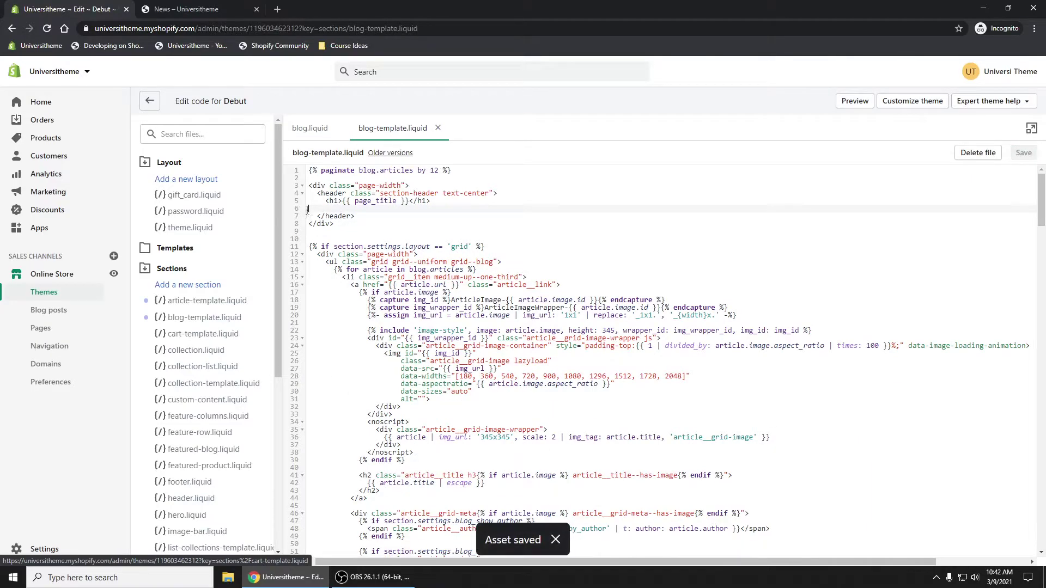
click(184, 7)
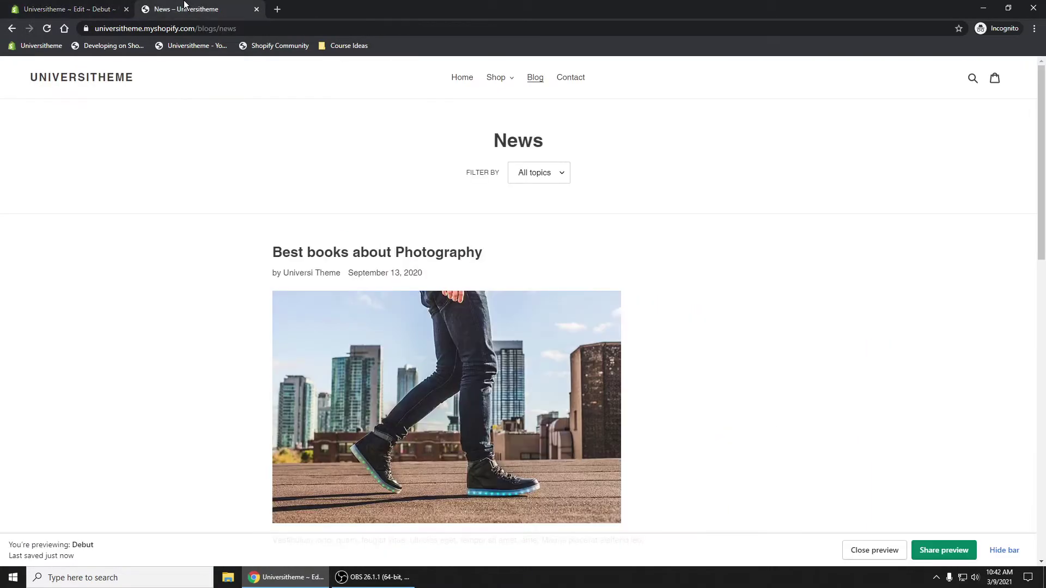
Reload the News blog page and check its News heading
click(47, 28)
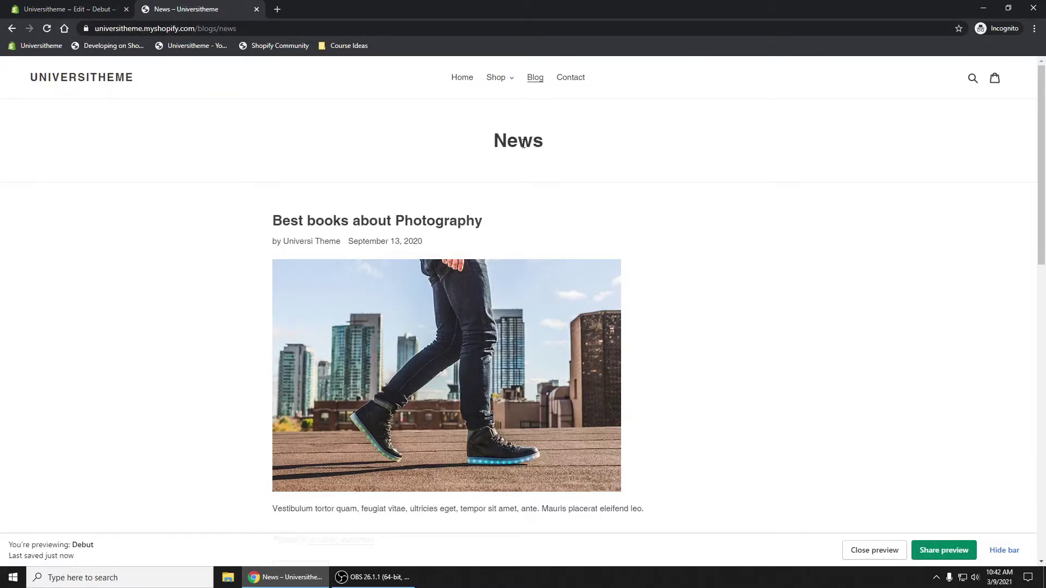
drag(553, 140, 490, 140)
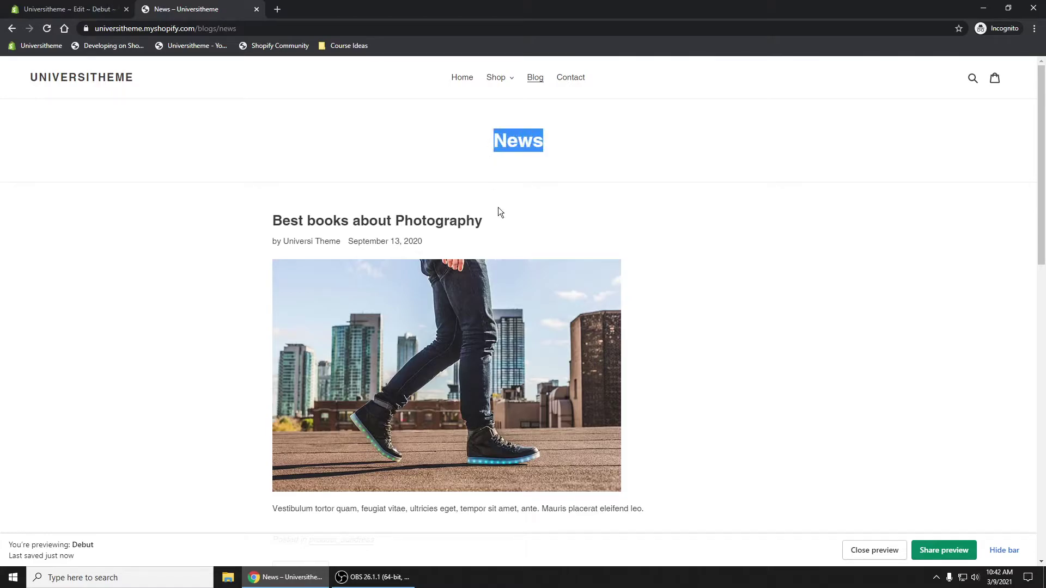
click(66, 10)
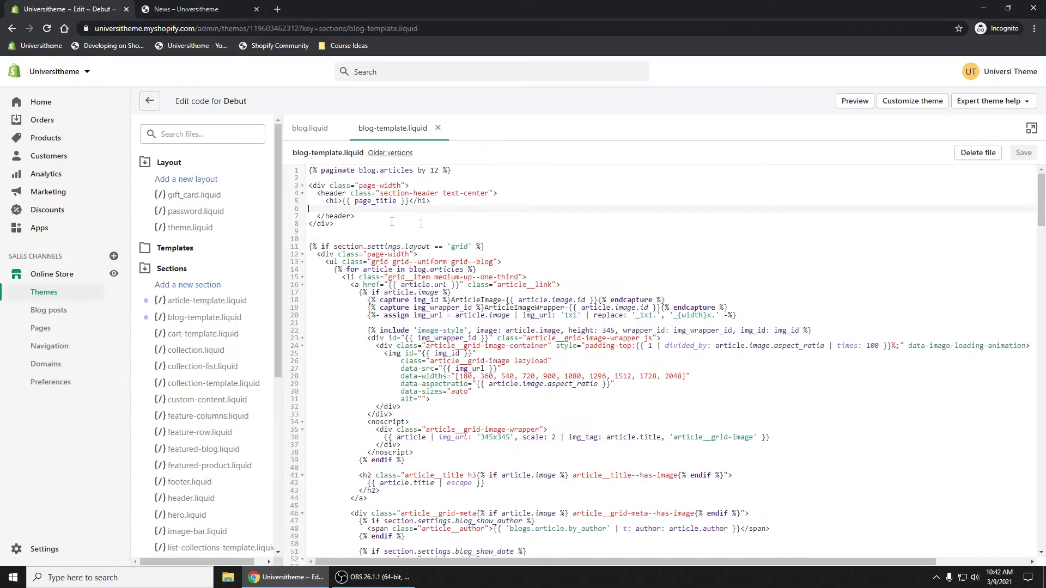
Delete the page-width header block with page_title (lines 3–7) and save
double_click(383, 203)
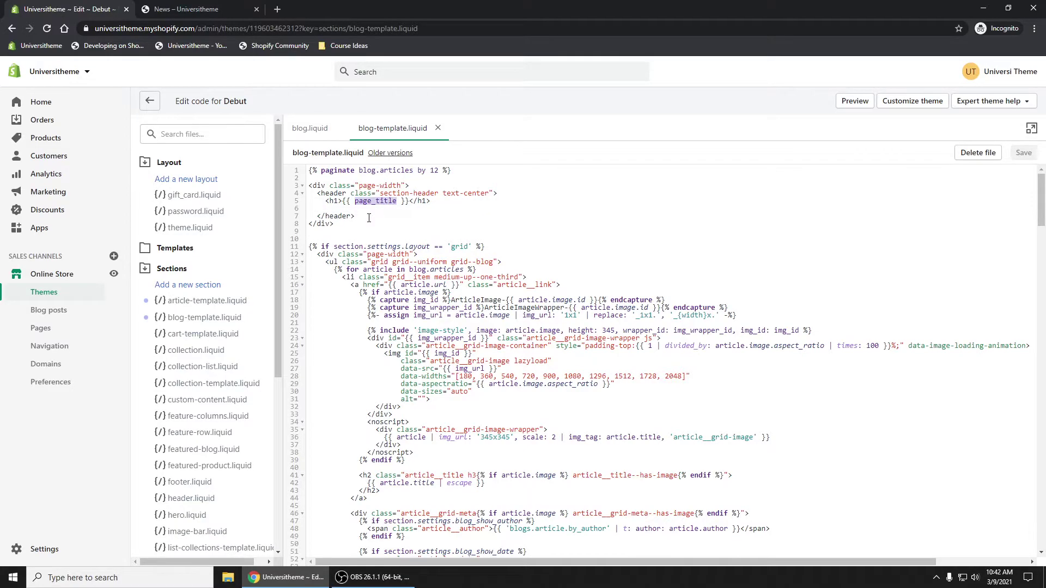
click(363, 209)
drag(375, 232, 292, 182)
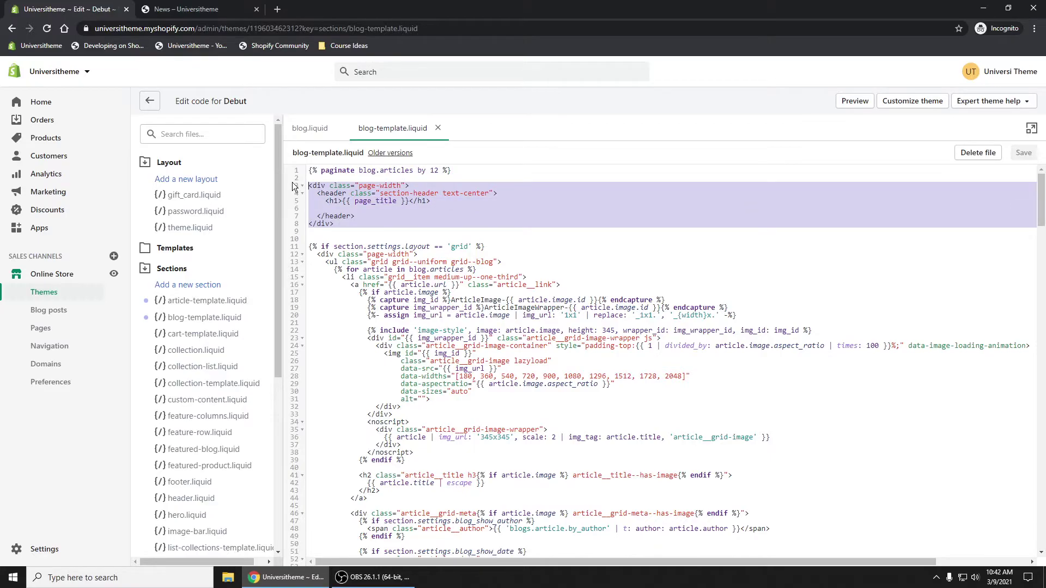
key(Delete)
key(Delete)
key(Delete)
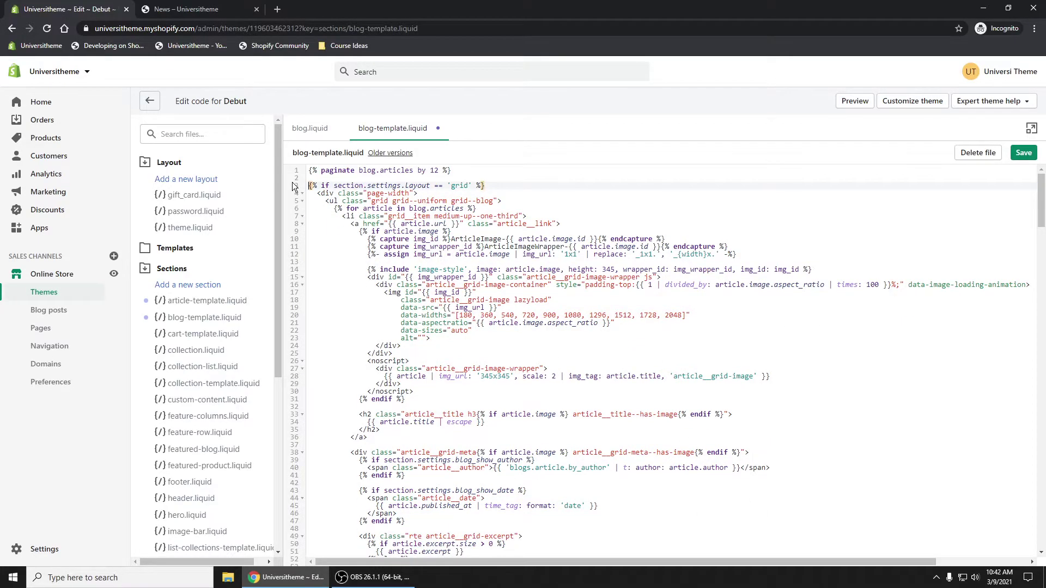
key(ctrl+s)
Reload the News page to confirm the heading is gone
key(ctrl+Tab)
key(F5)
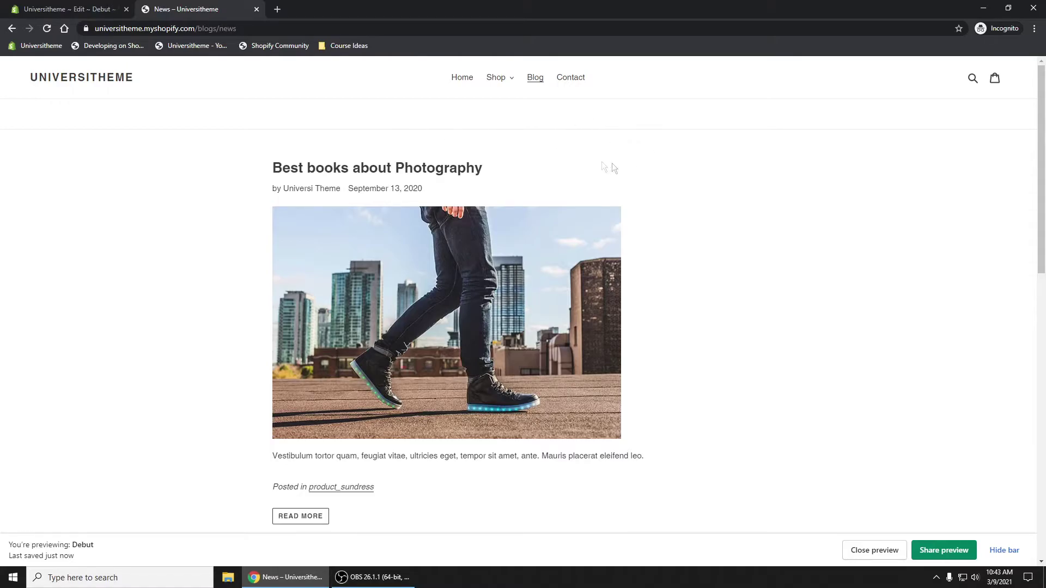
click(106, 12)
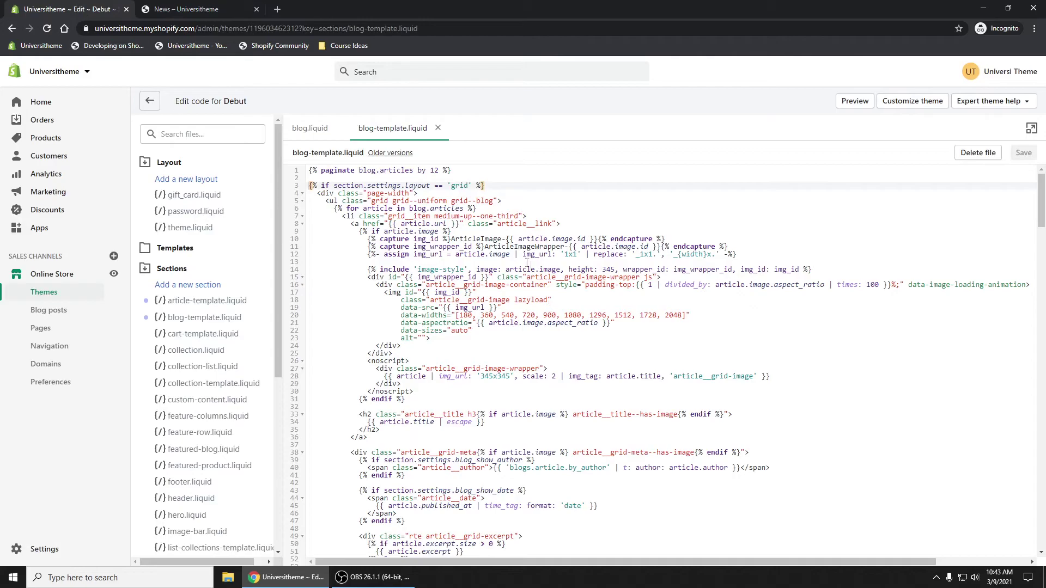
Reload the News blog page to confirm its heading is back
click(188, 9)
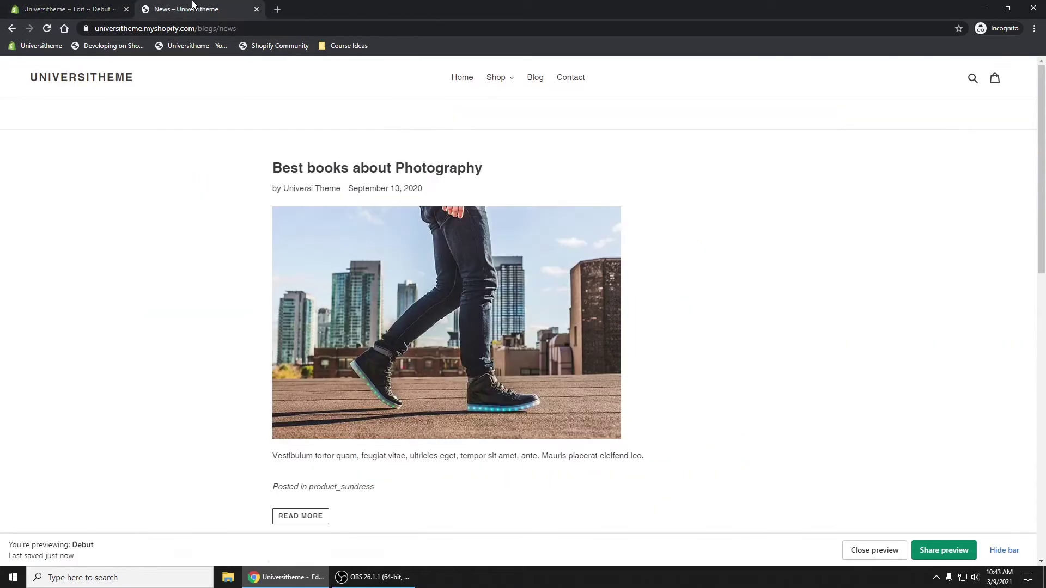
key(F5)
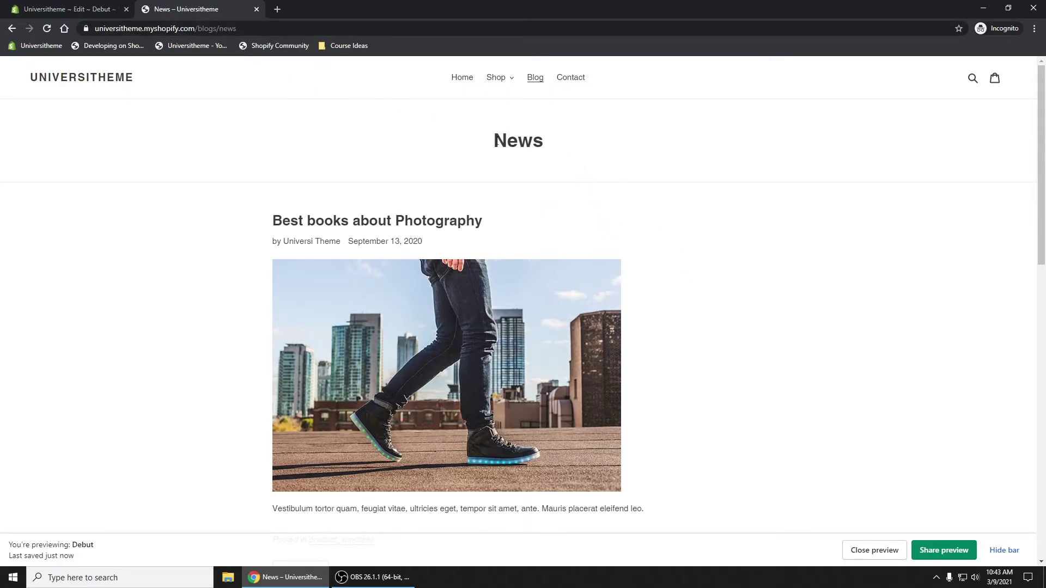
scroll(727, 313, down, 2)
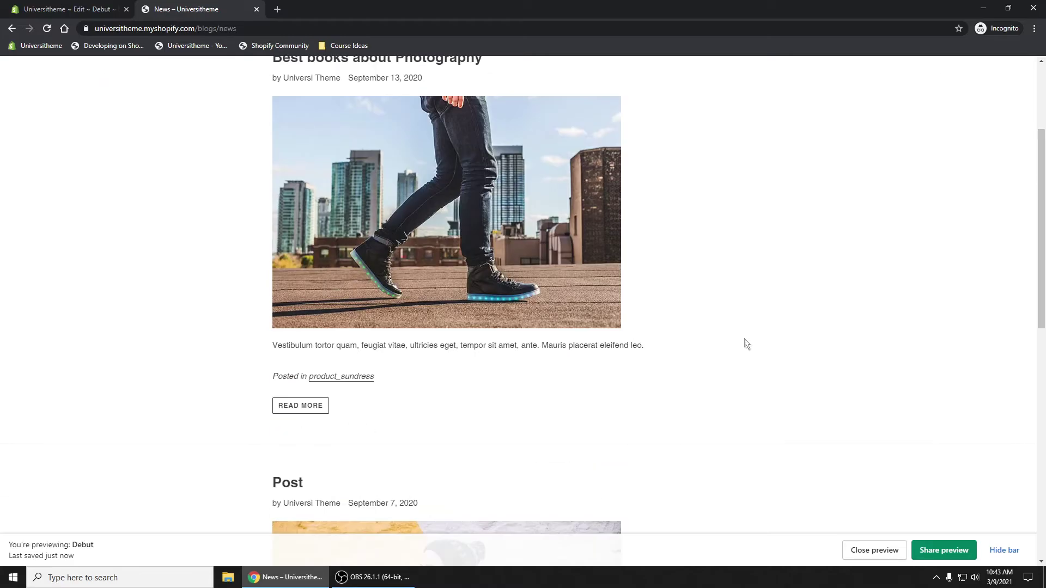
scroll(745, 343, down, 3)
scroll(750, 350, down, 2)
scroll(747, 363, down, 2)
scroll(747, 374, up, 9)
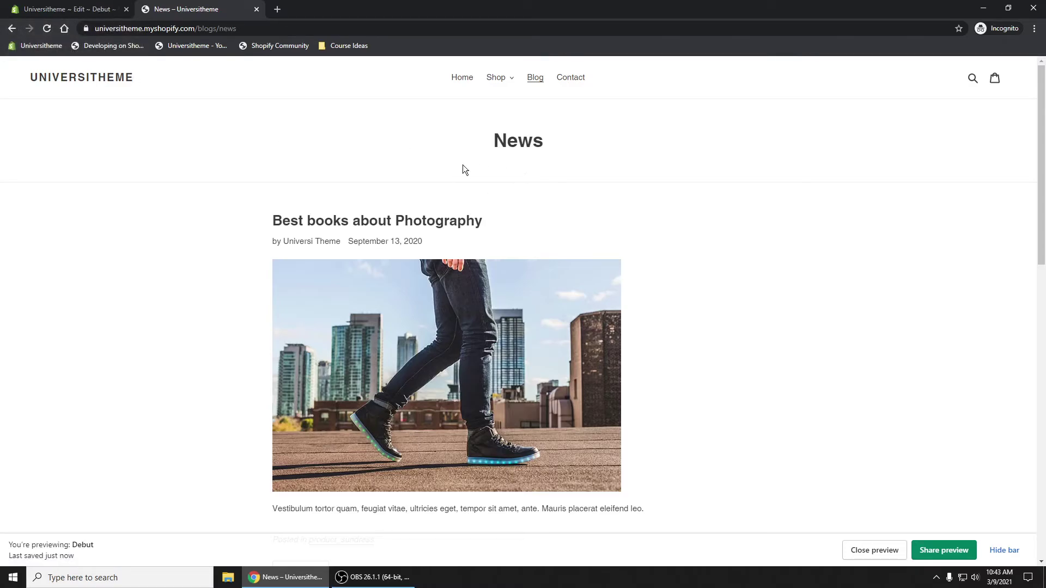
click(88, 10)
Paste the blog-filter code back in after the page title on line 5
click(422, 201)
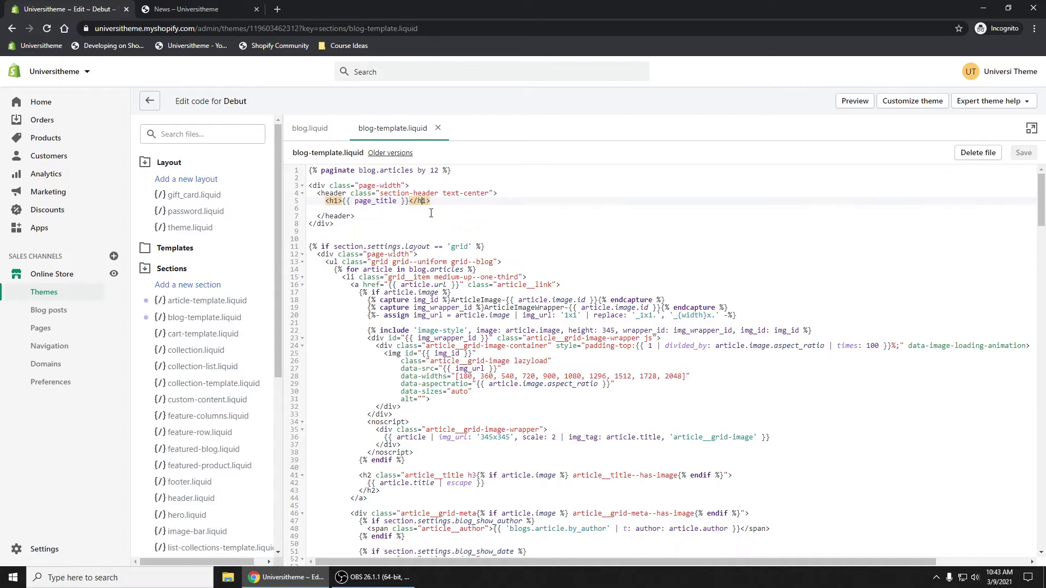
key(ctrl+v)
click(398, 216)
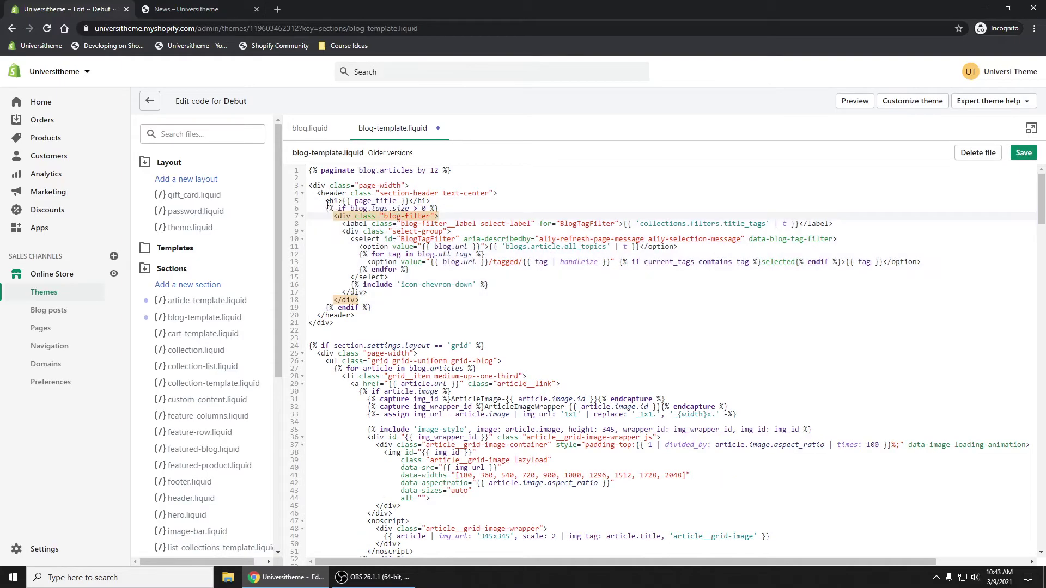
Delete the tag filter block on lines 6–19, save, and reload the News page
drag(325, 209, 451, 207)
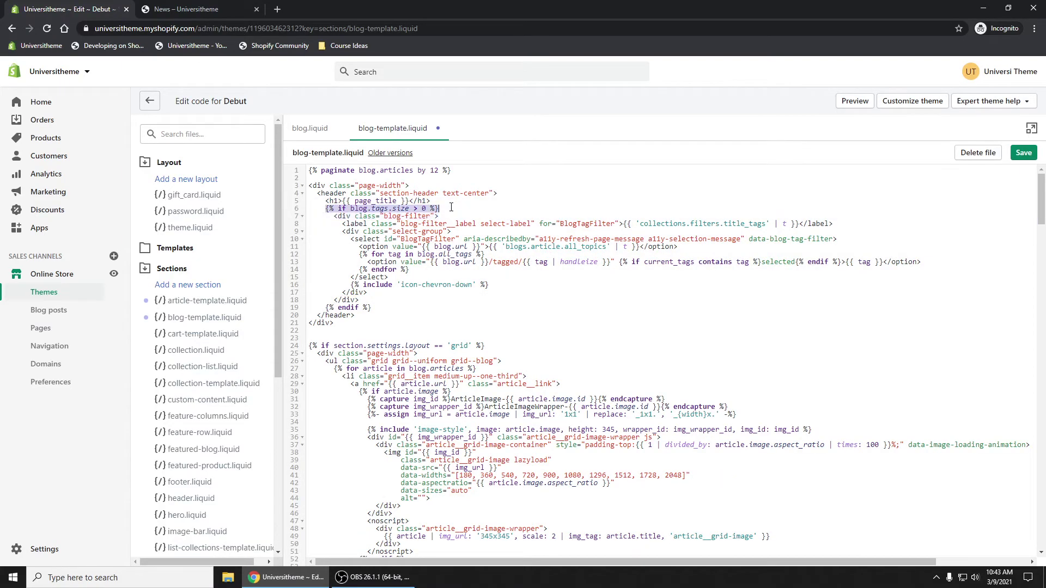
mouse_move(450, 207)
mouse_down()
mouse_move(425, 313)
mouse_move(283, 230)
mouse_move(281, 204)
mouse_up()
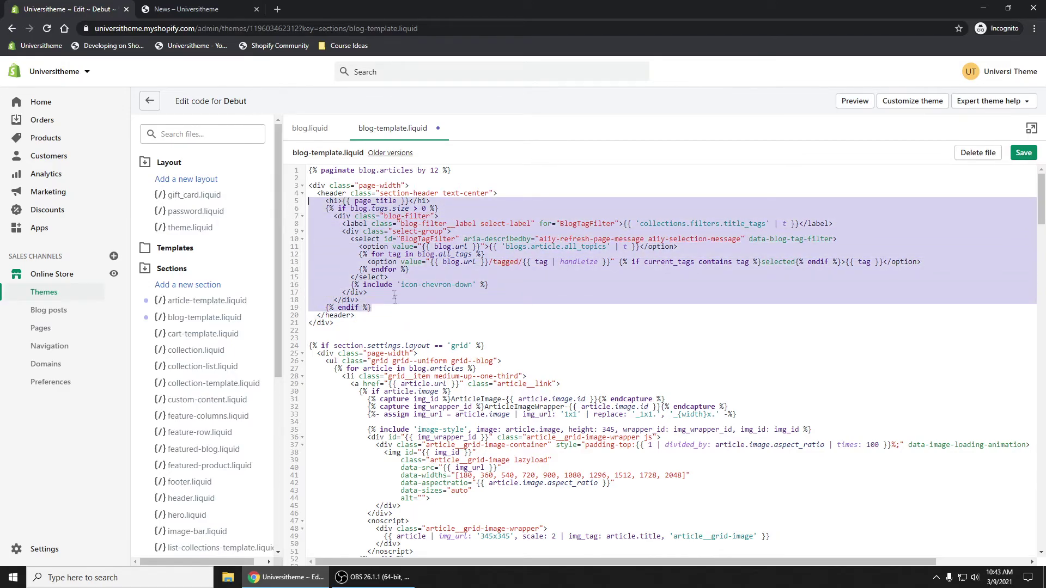
click(399, 314)
drag(399, 312, 287, 207)
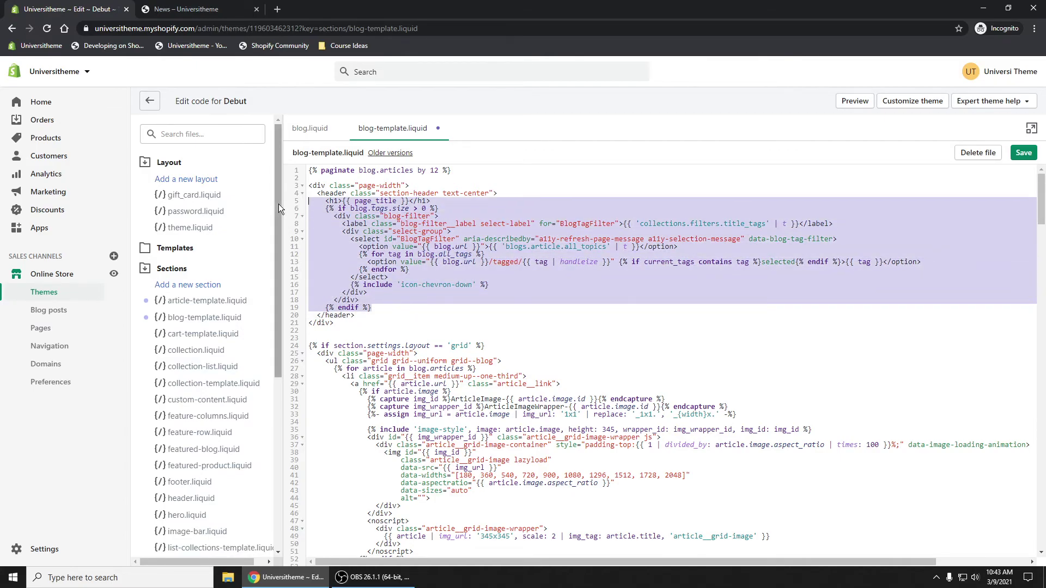
drag(400, 312, 269, 213)
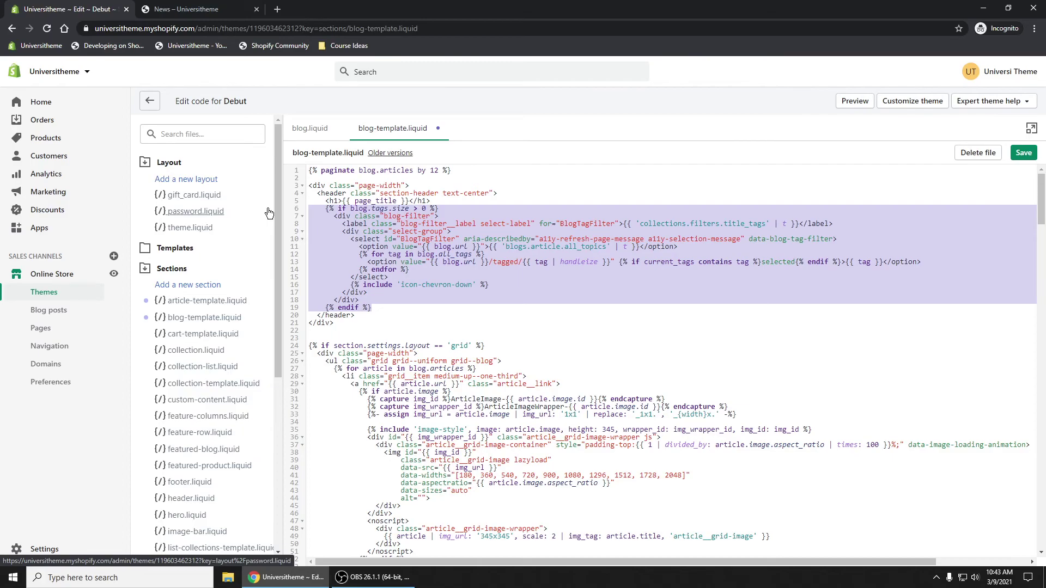
key(BackSpace)
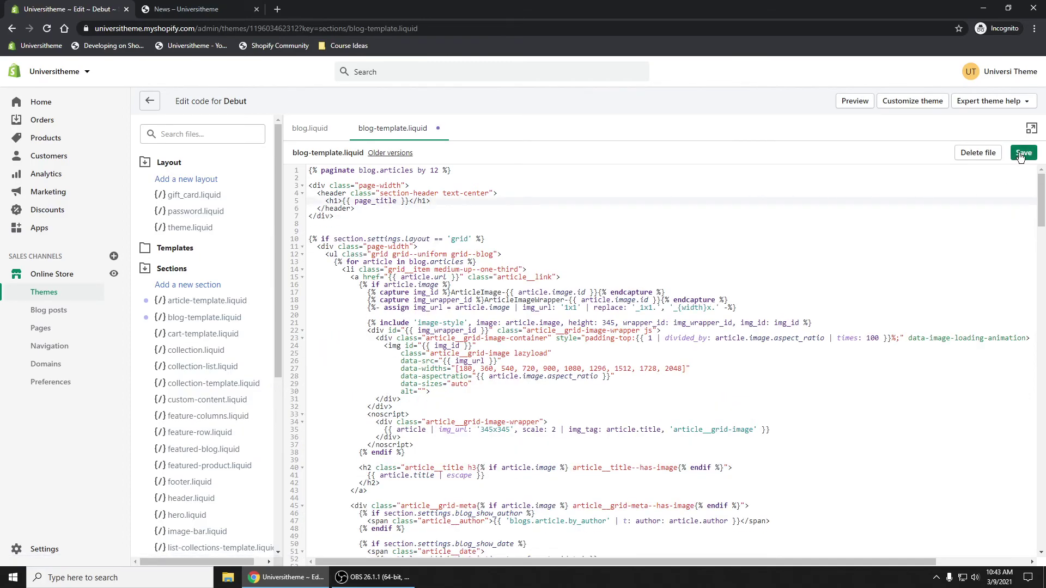
click(1022, 154)
click(196, 9)
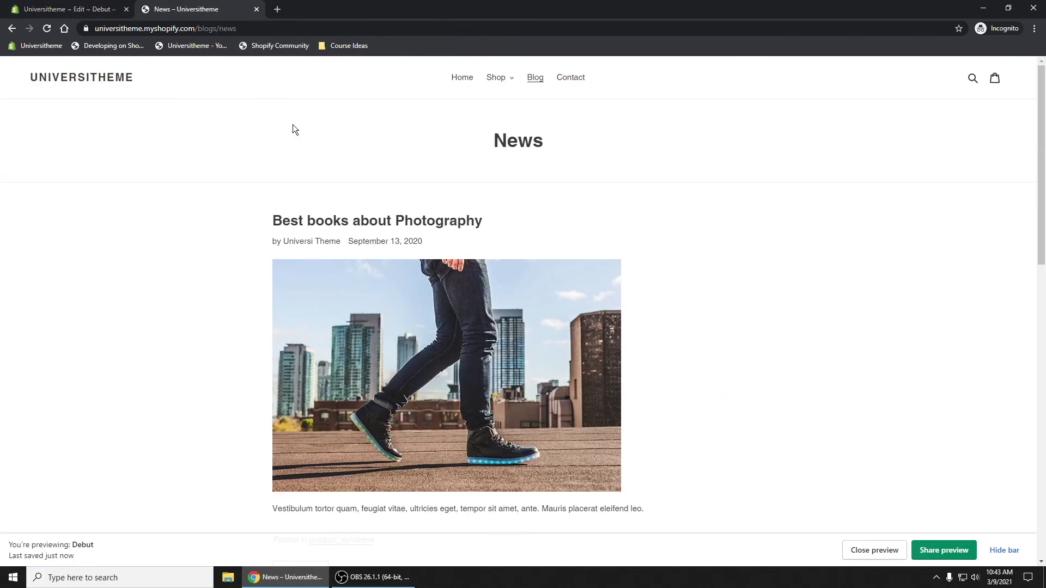
key(F5)
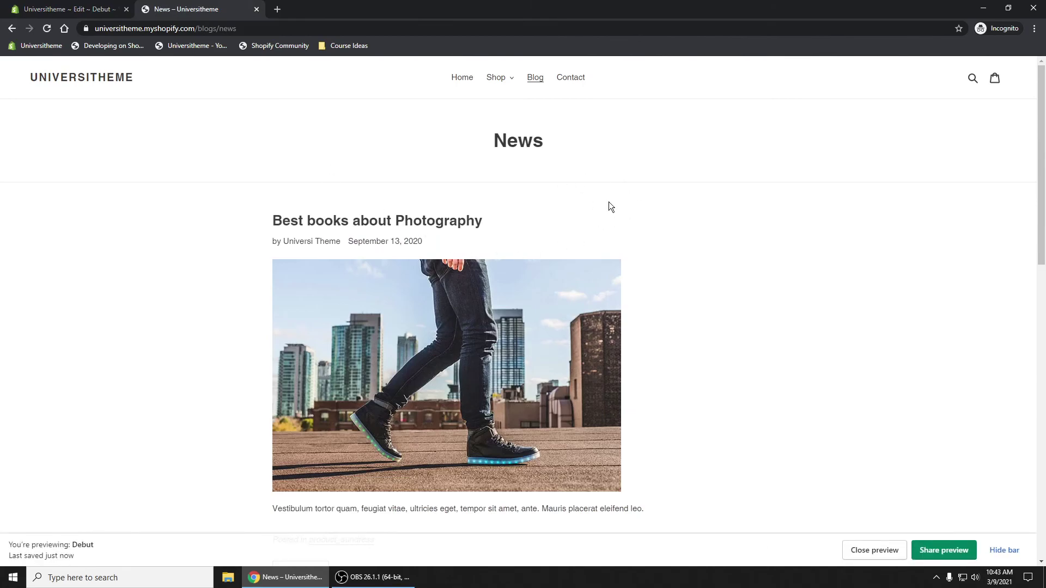